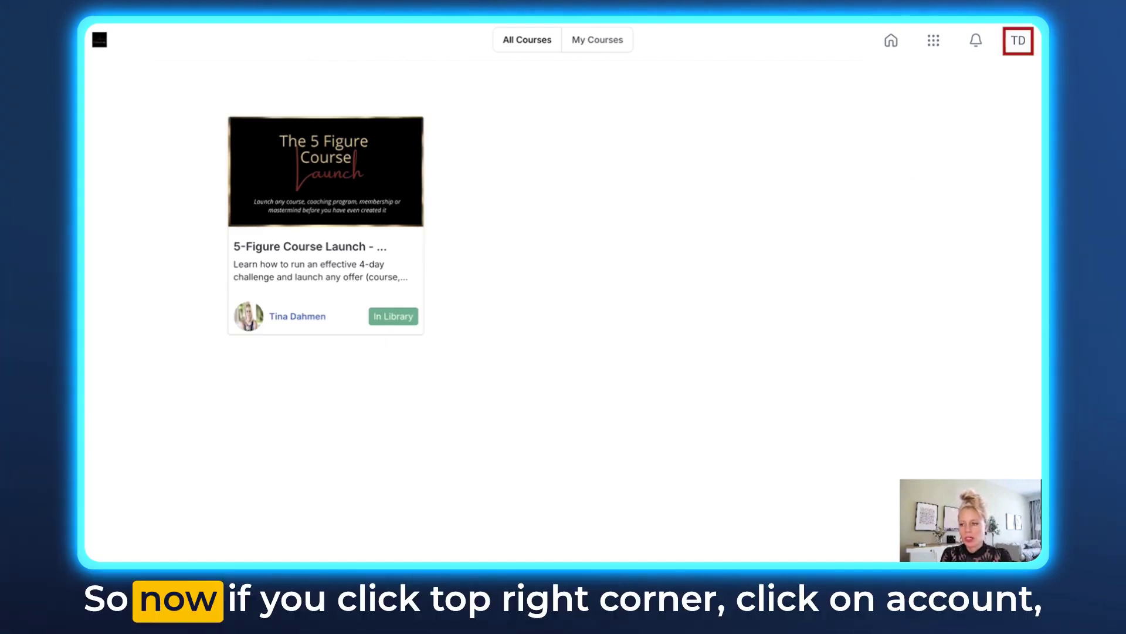
Go to Account > Billing & Subscription and paste the emailed six-digit confirmation code.
click(1018, 40)
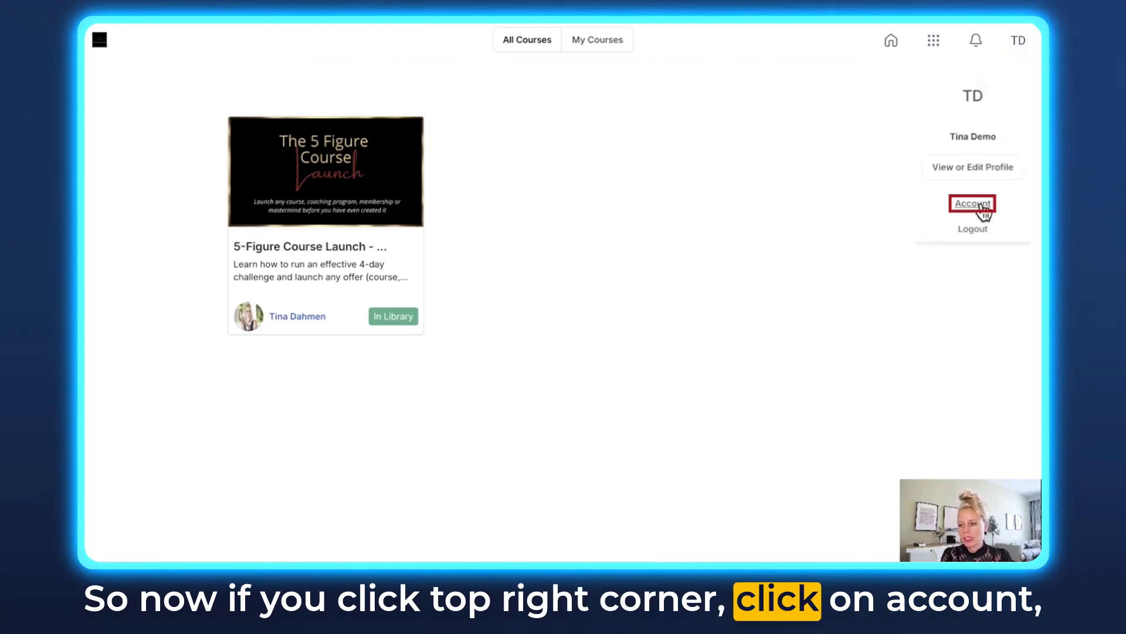
click(972, 205)
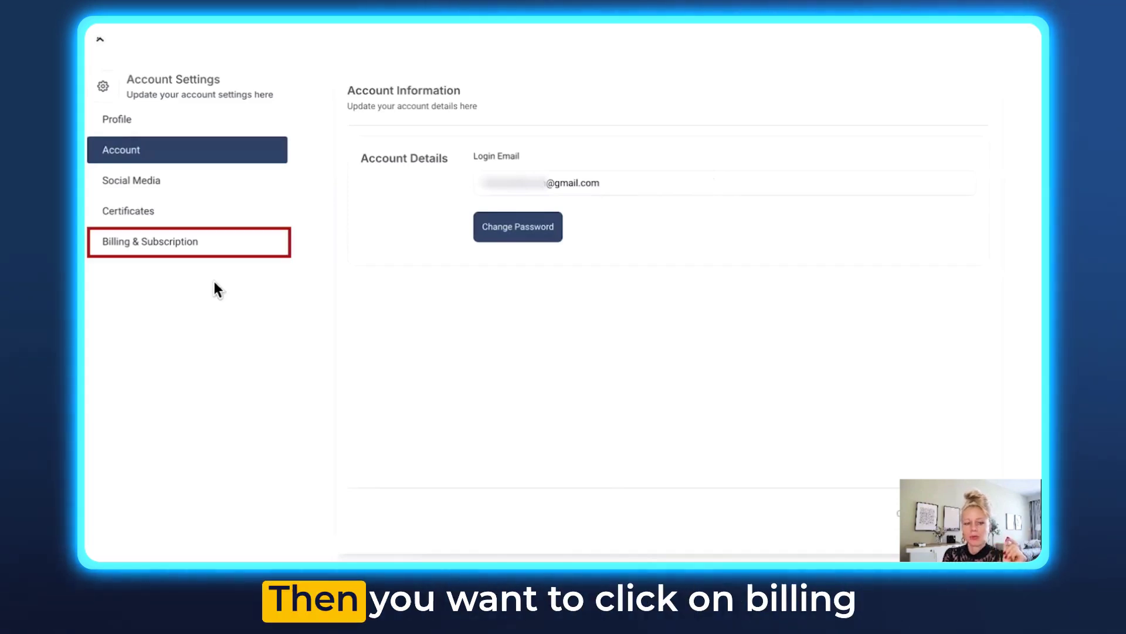
click(159, 247)
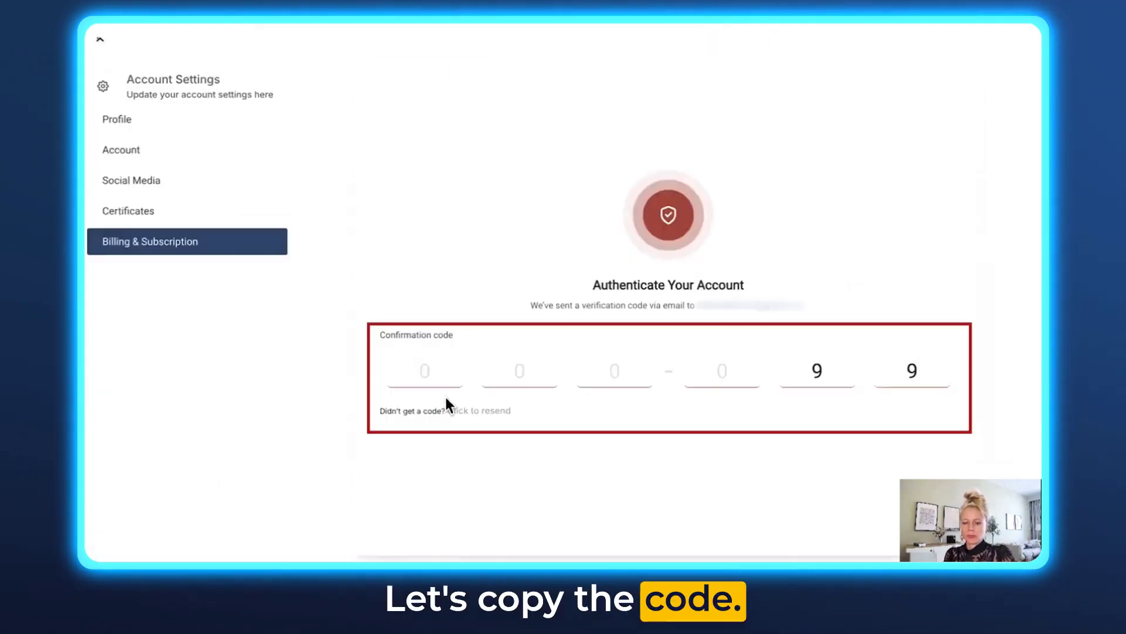
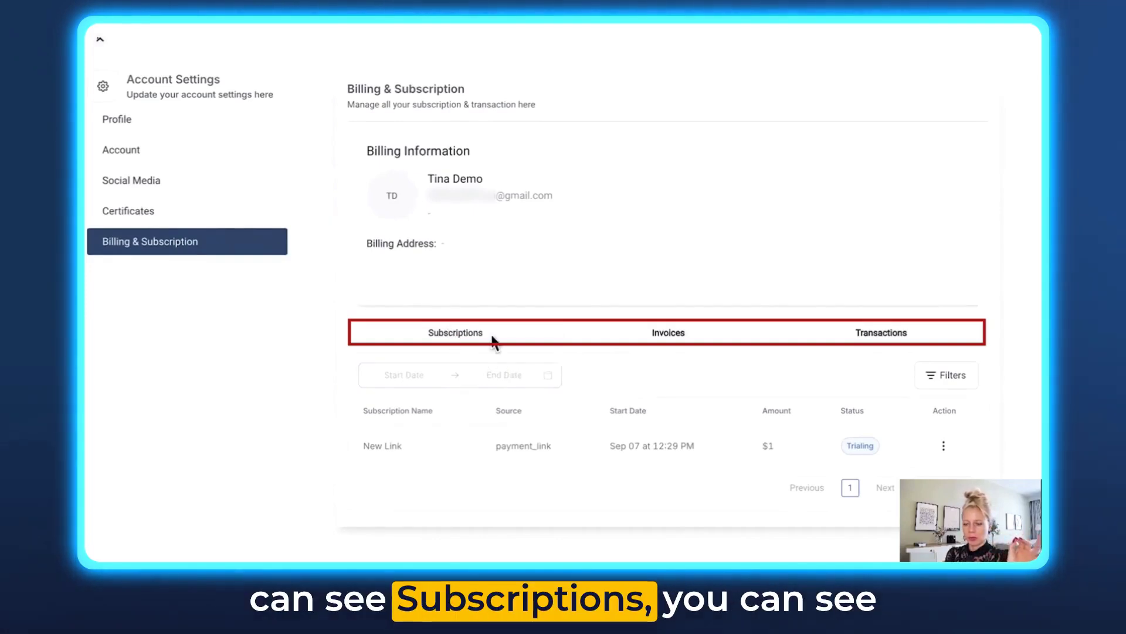
Glance at Invoices and Transactions, then date-filter subscriptions to September 1–7, 2024.
click(668, 334)
click(893, 335)
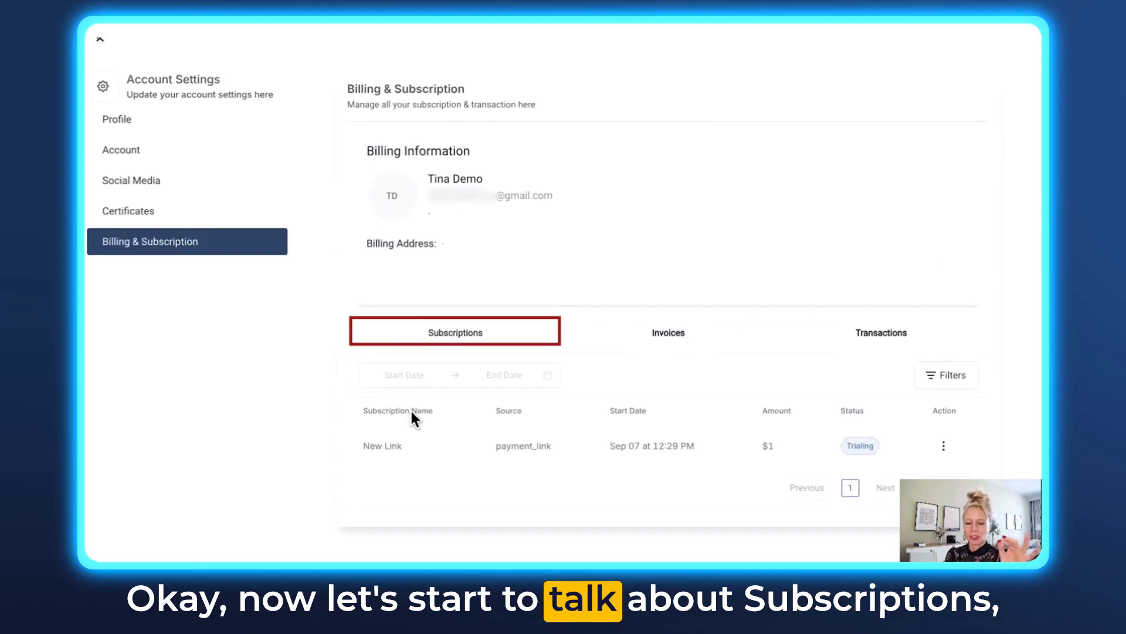
click(390, 377)
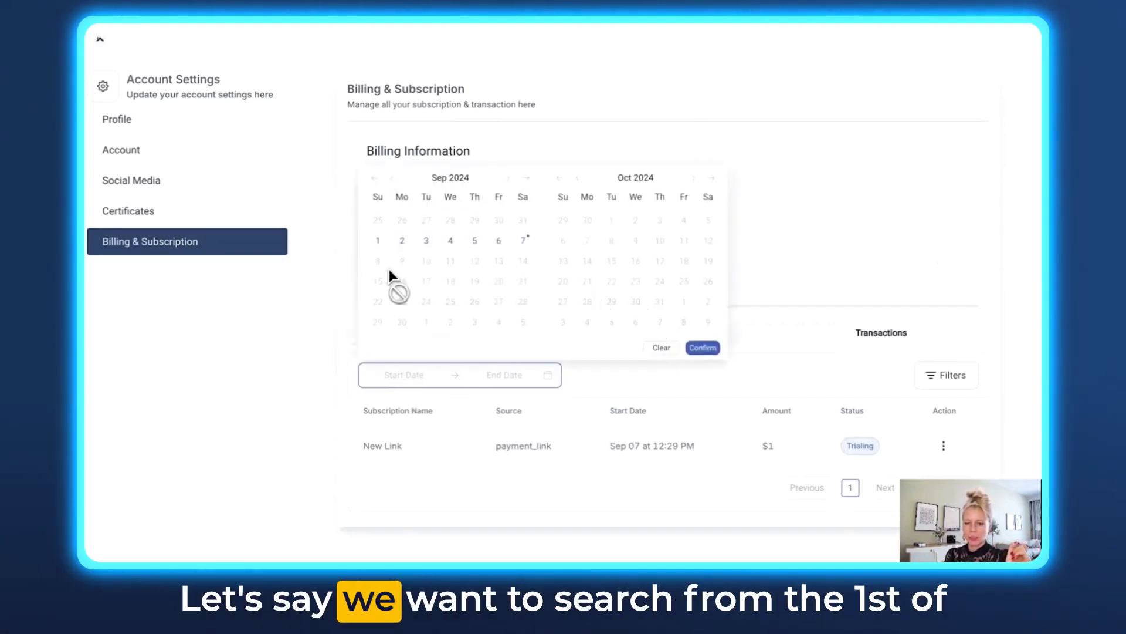
click(377, 245)
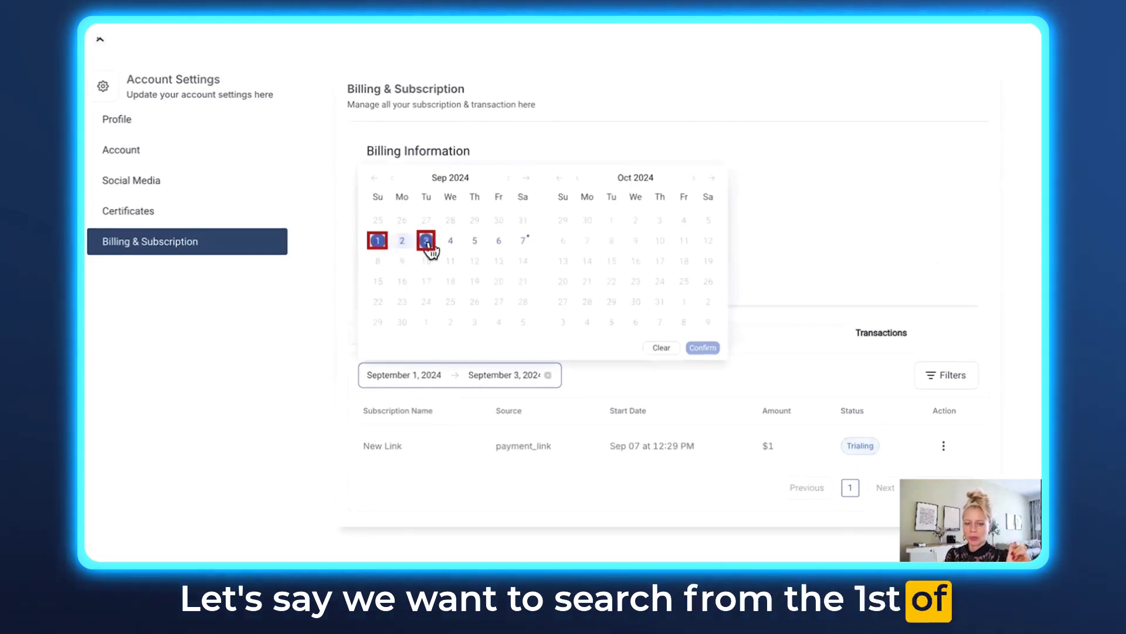
click(703, 348)
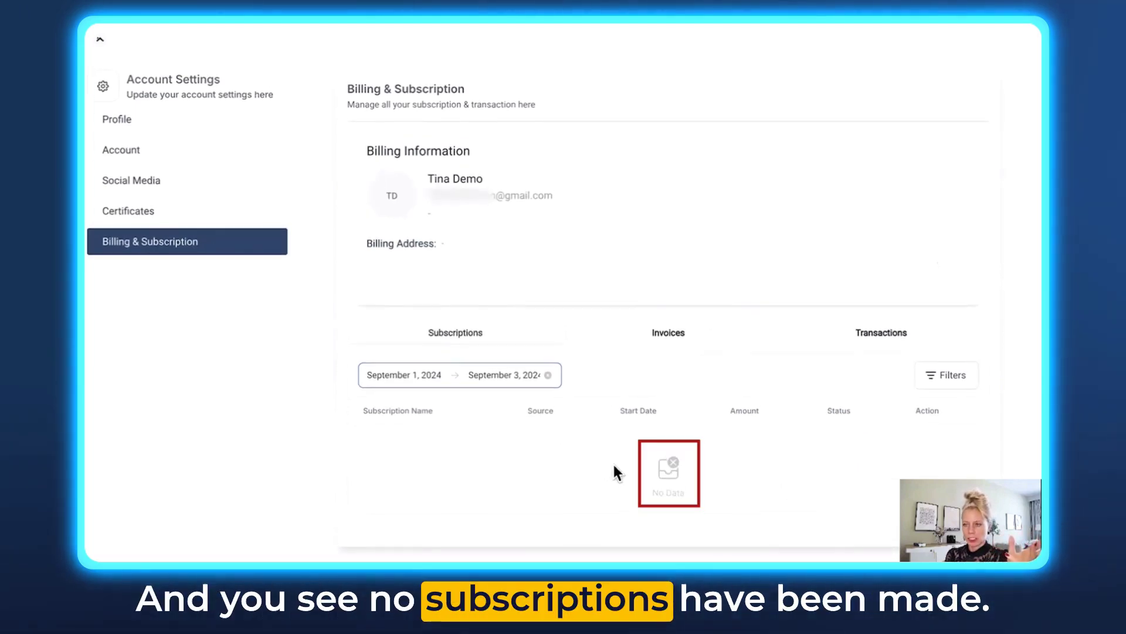
click(402, 377)
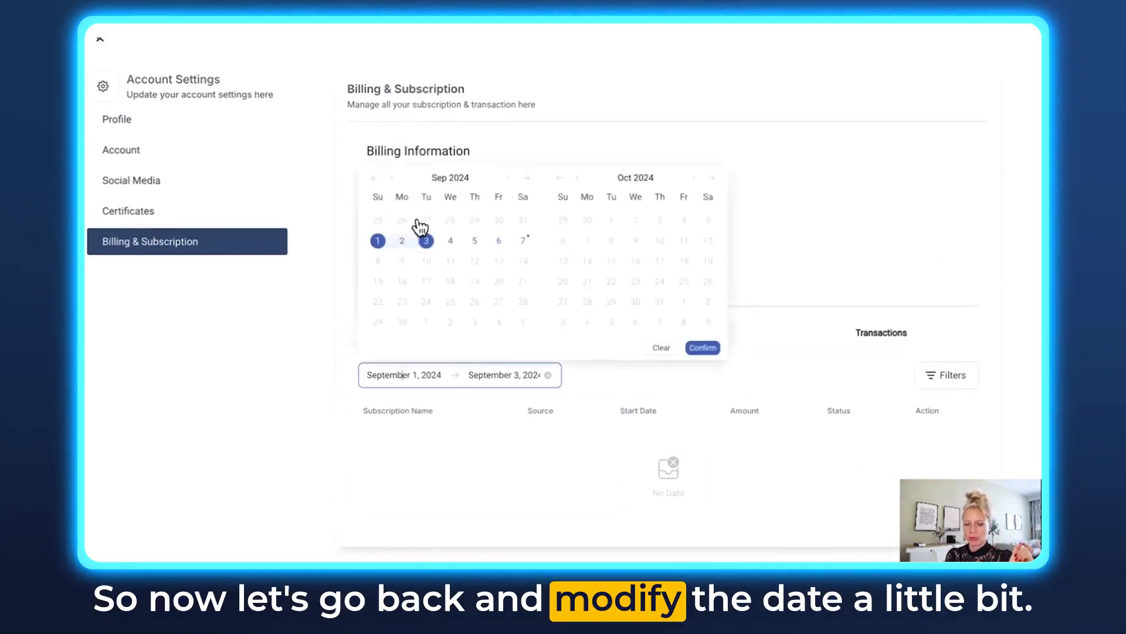
click(526, 244)
click(703, 347)
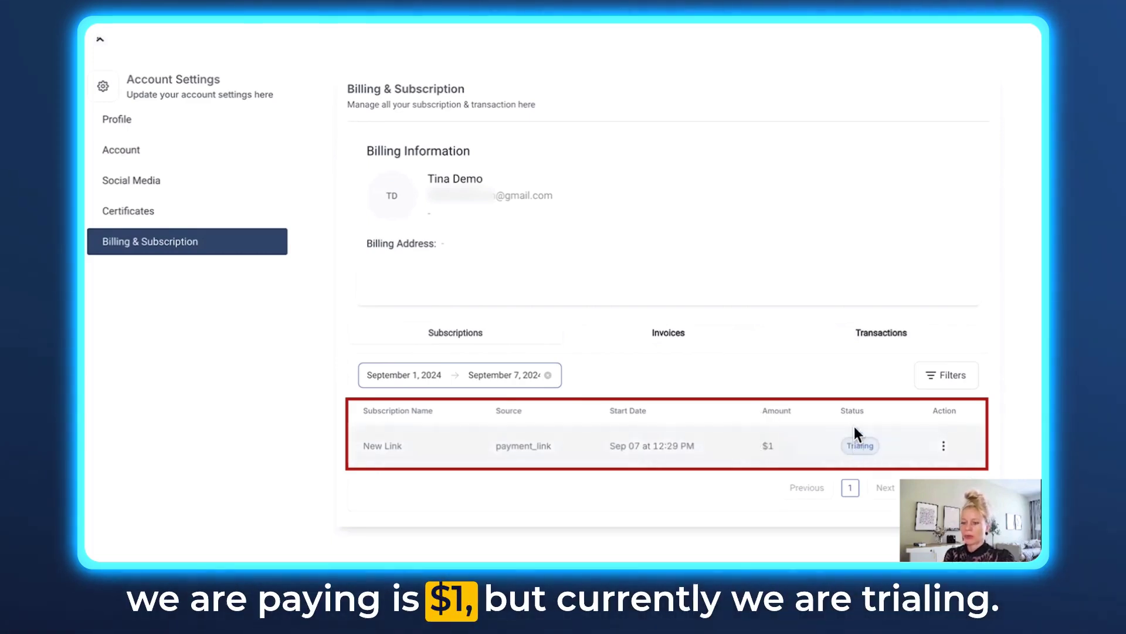
View the New Link subscription's details, close them, and reopen its action menu.
click(857, 446)
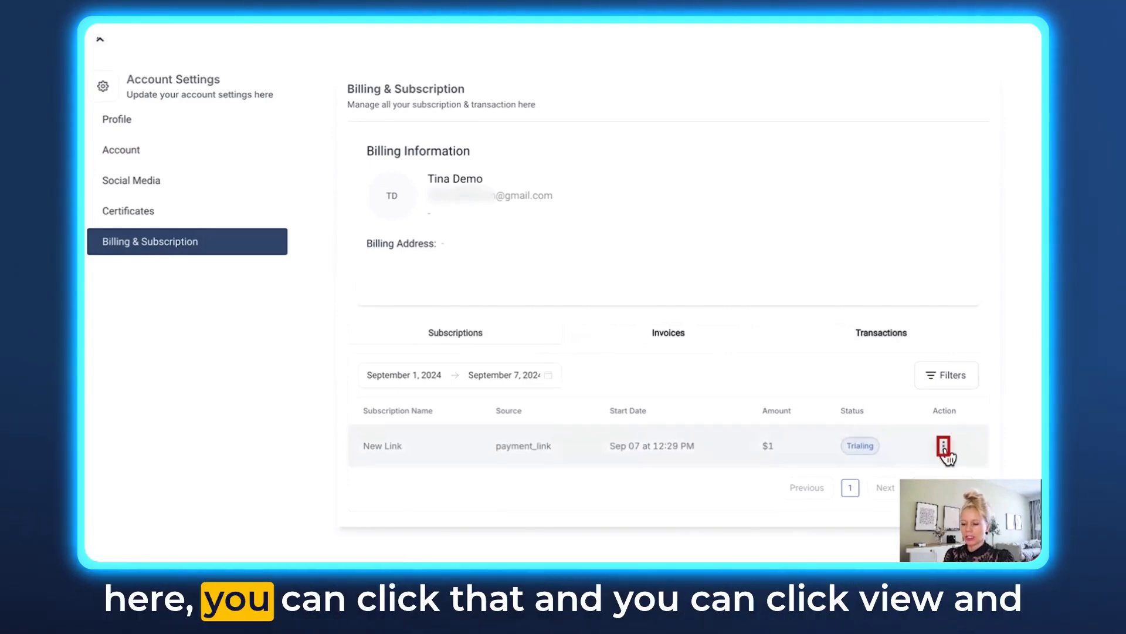
click(944, 447)
click(912, 376)
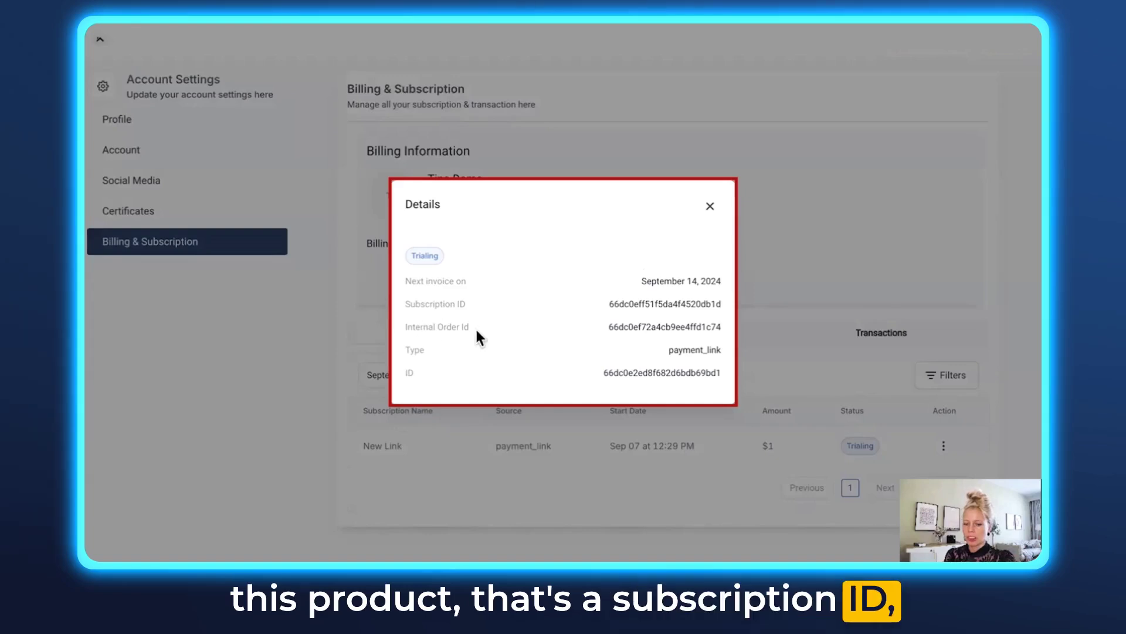
click(714, 208)
click(943, 445)
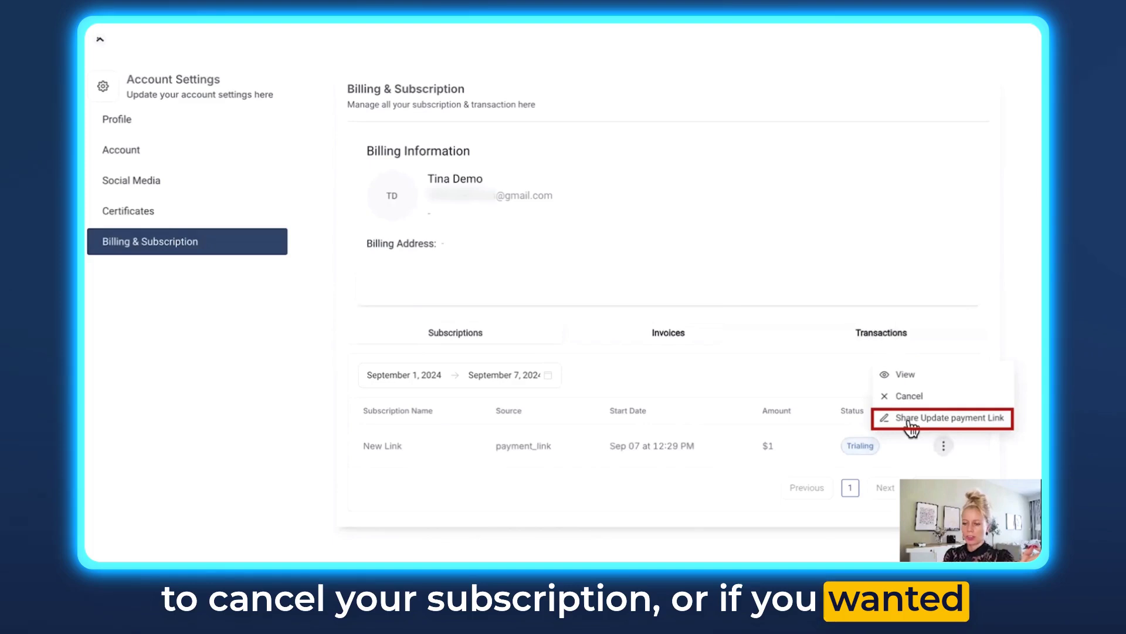
Preview the New Link share update payment link, then dismiss the actions without cancelling.
click(927, 418)
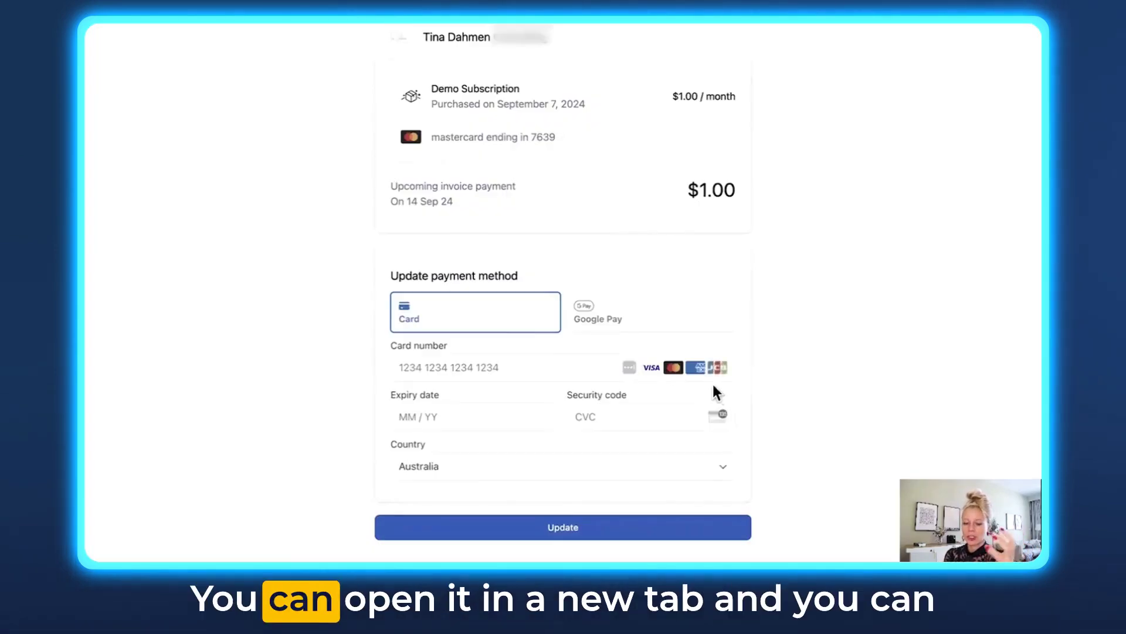
scroll(770, 400, up, 1)
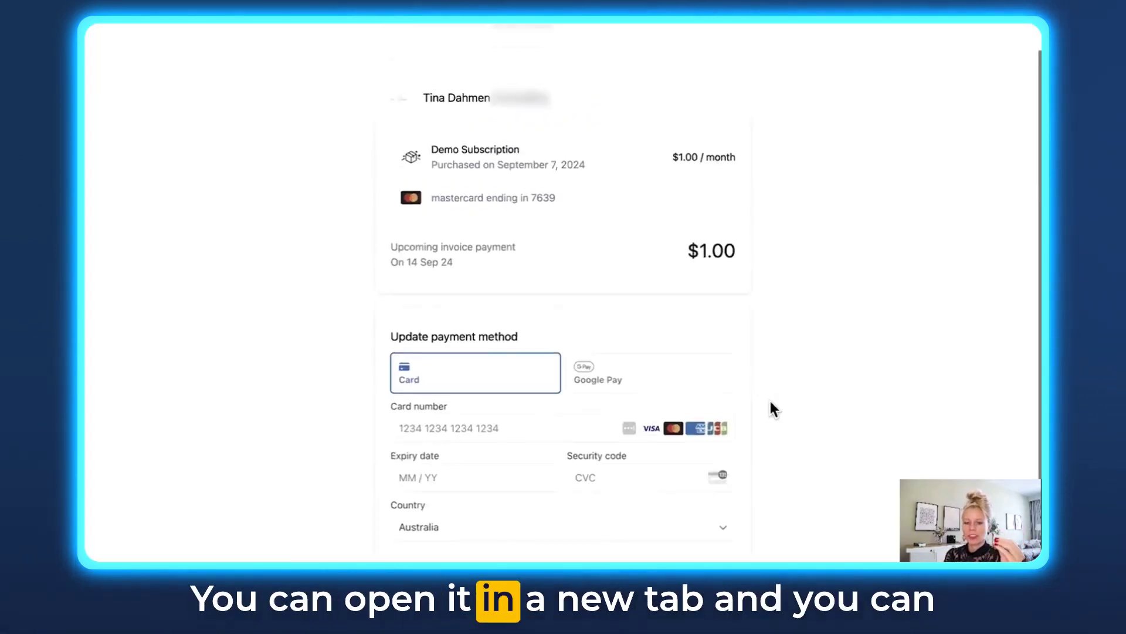
scroll(766, 400, down, 1)
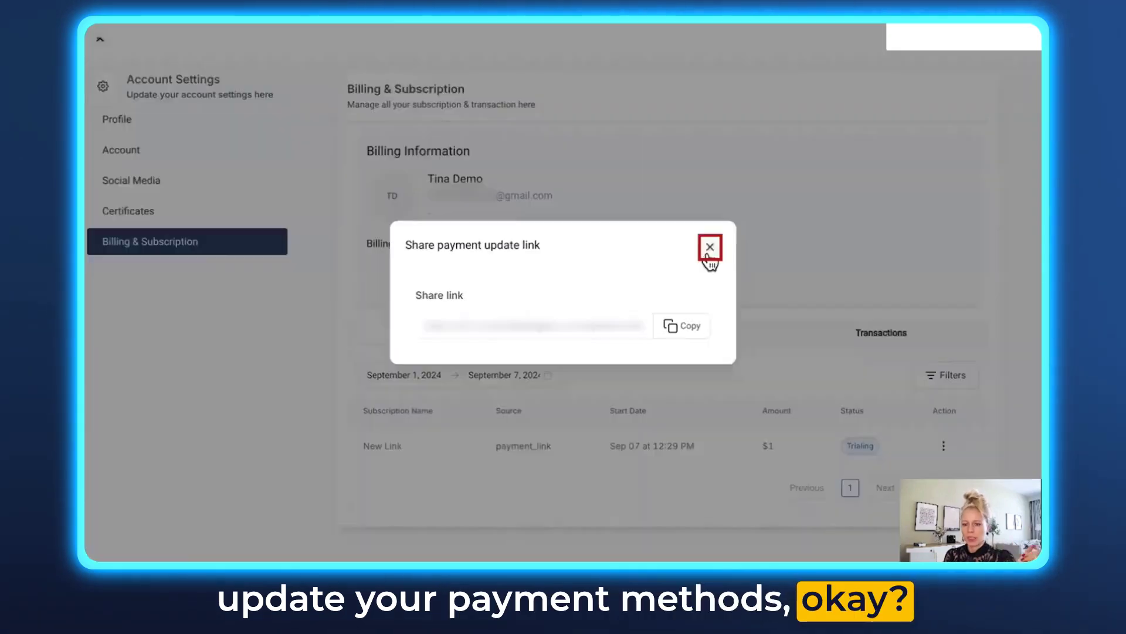
click(711, 250)
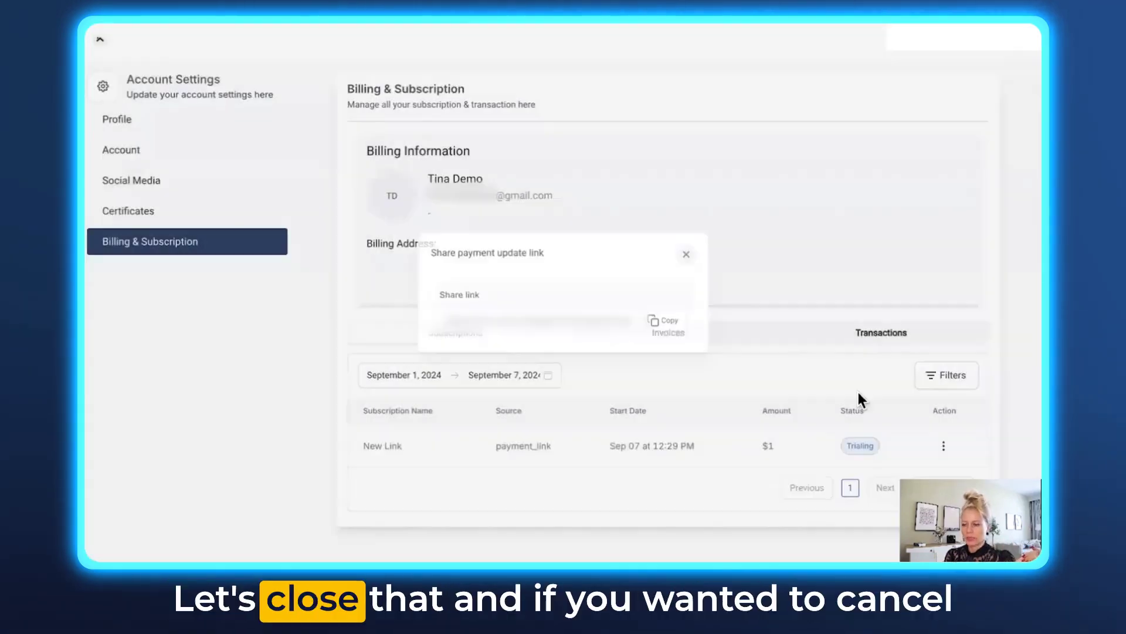
click(944, 446)
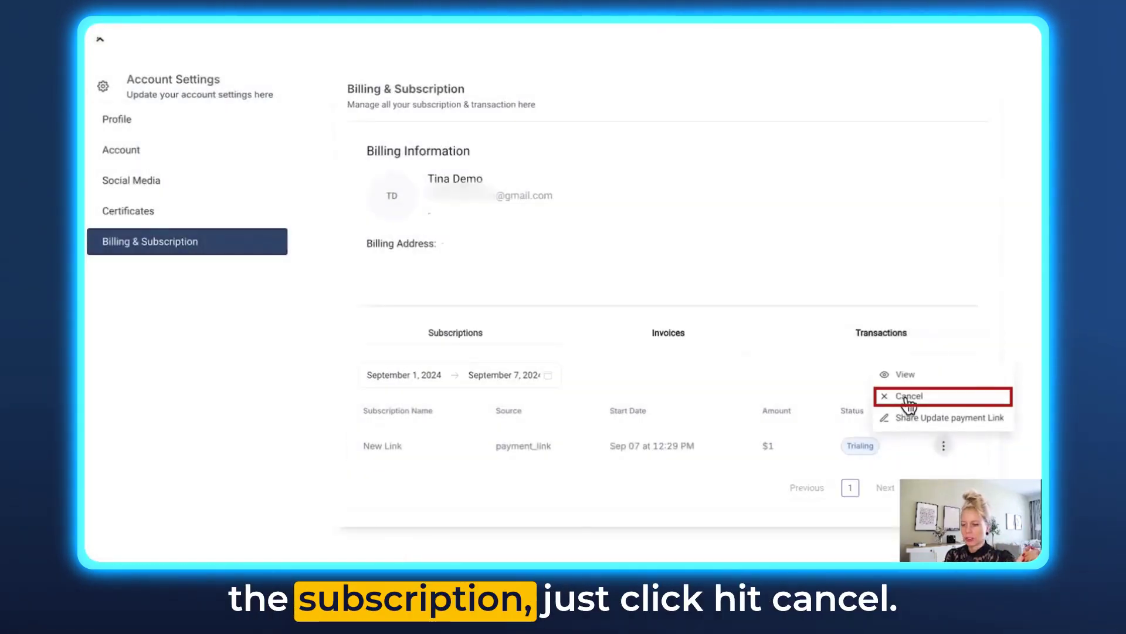
click(902, 400)
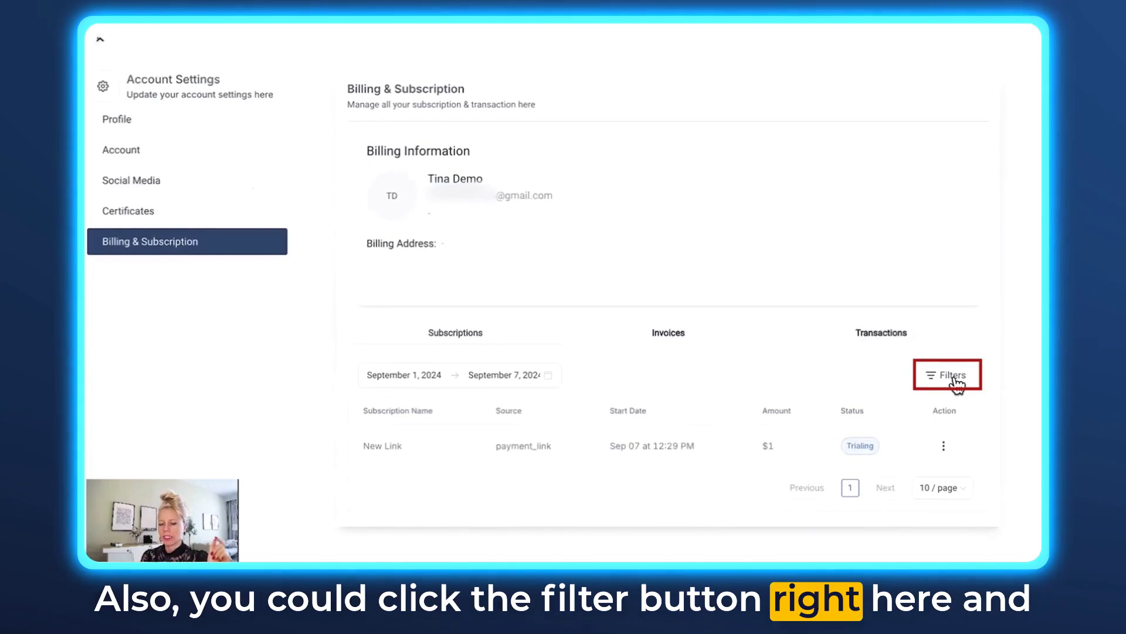
Set the subscription filter's Source to Communities and apply it.
click(955, 380)
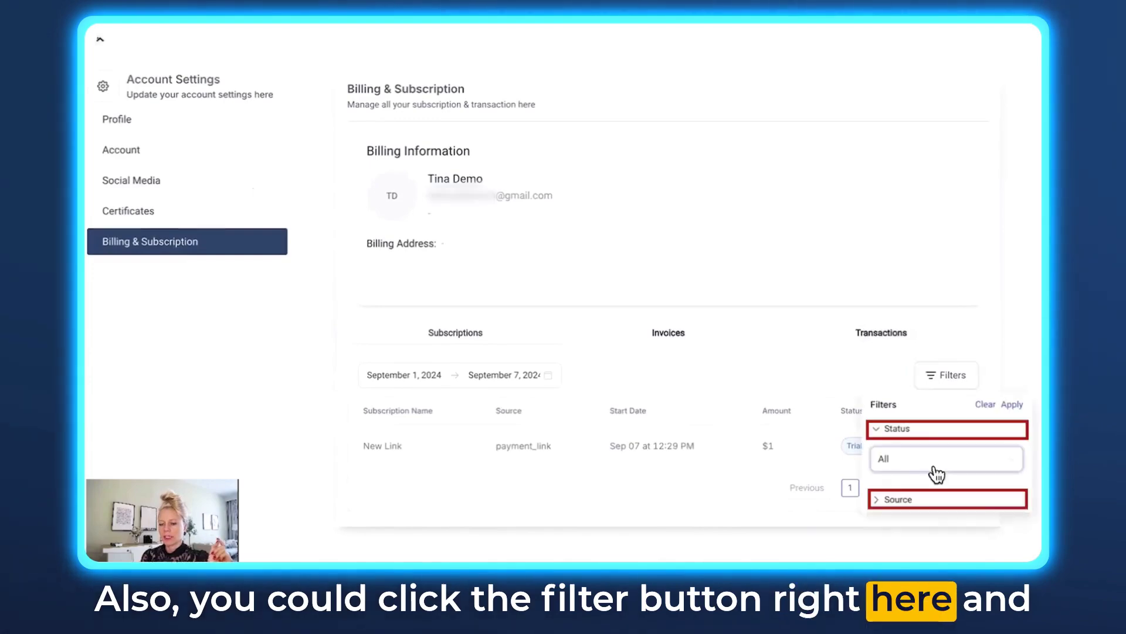
click(968, 460)
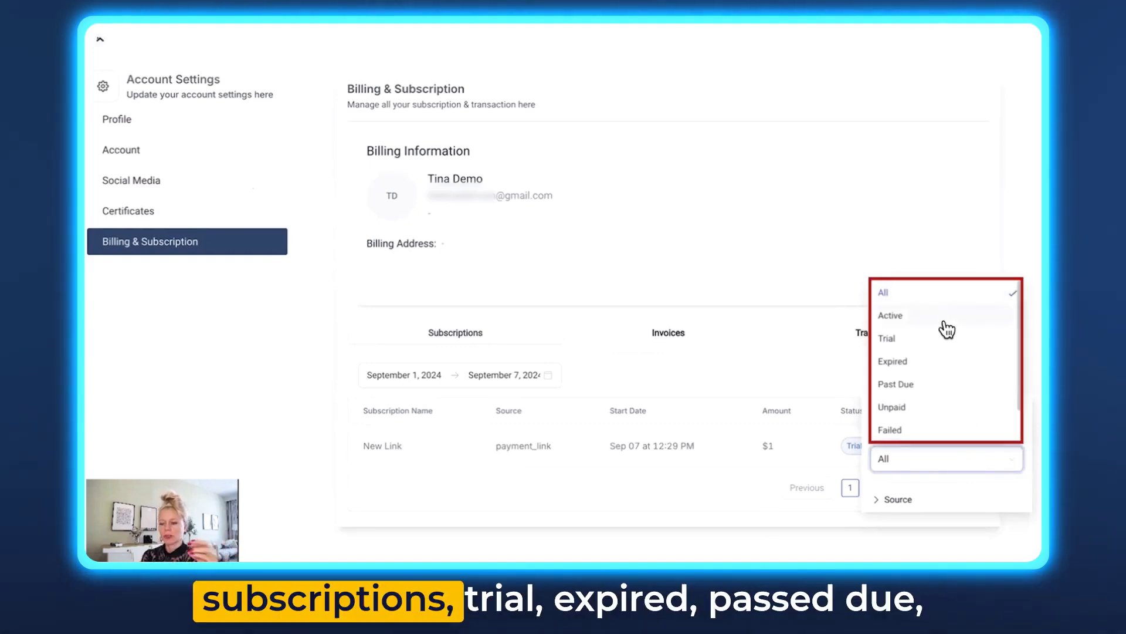
scroll(956, 418, down, 2)
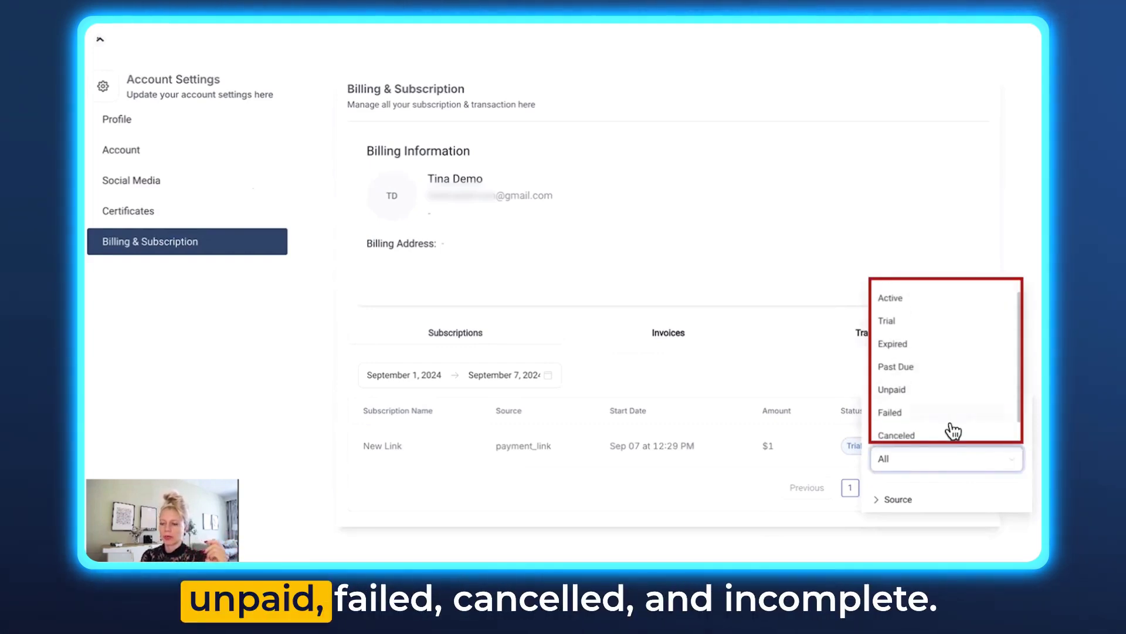
click(945, 503)
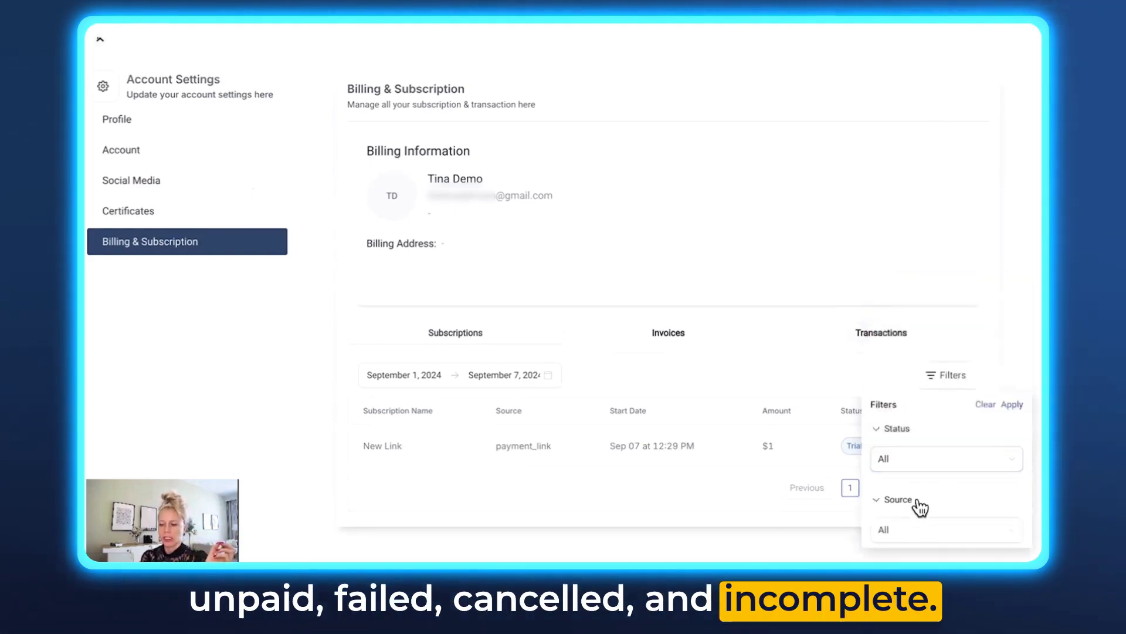
click(948, 533)
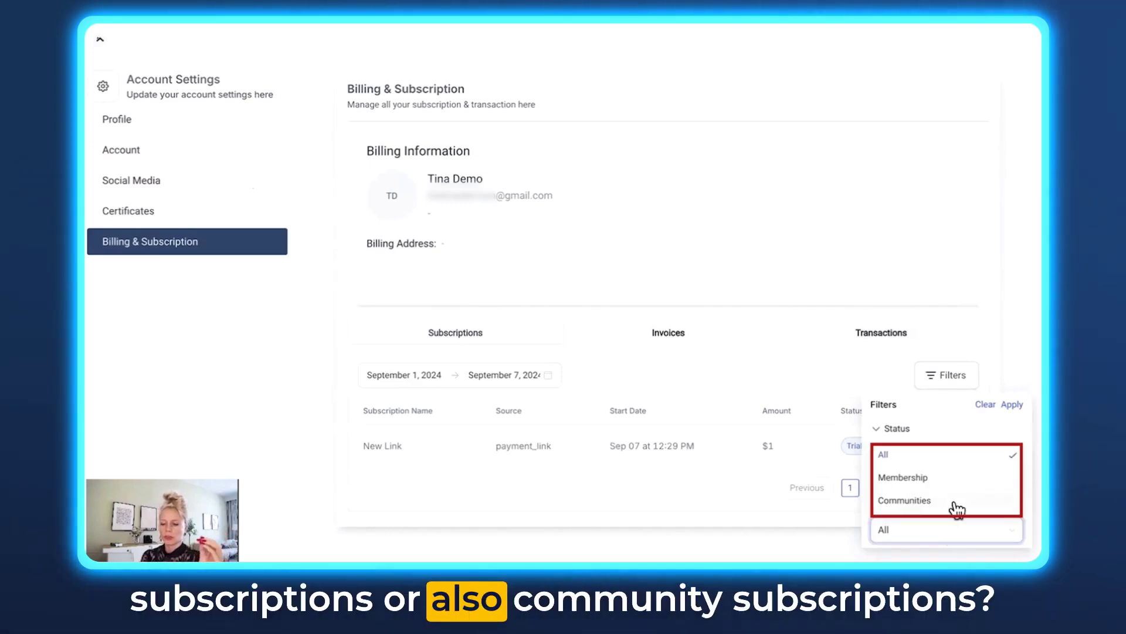
click(955, 504)
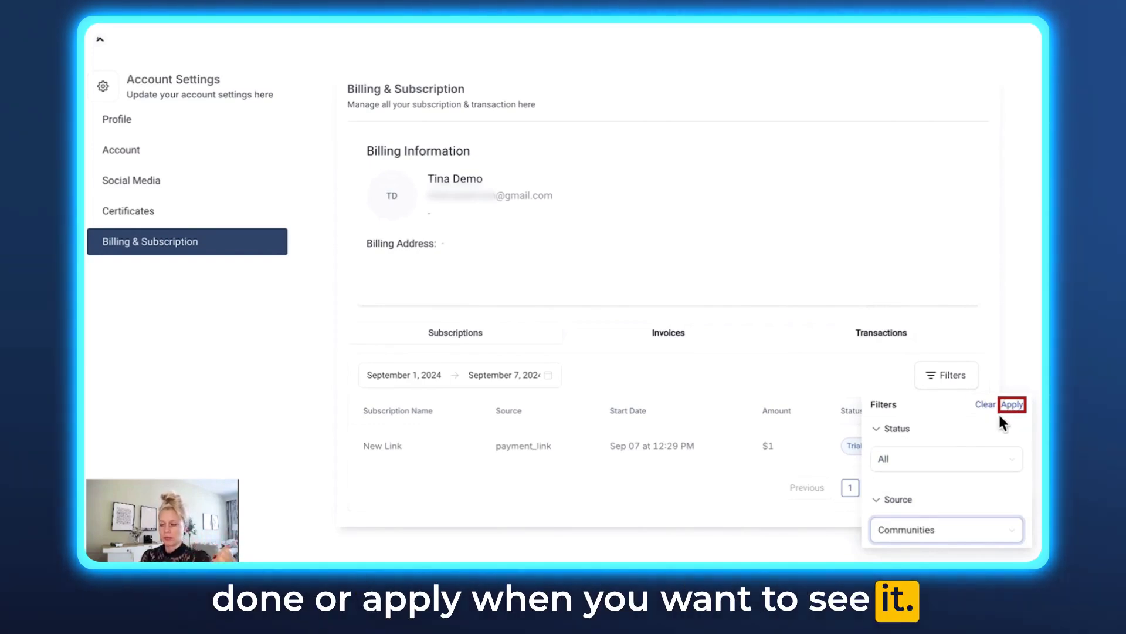
click(986, 404)
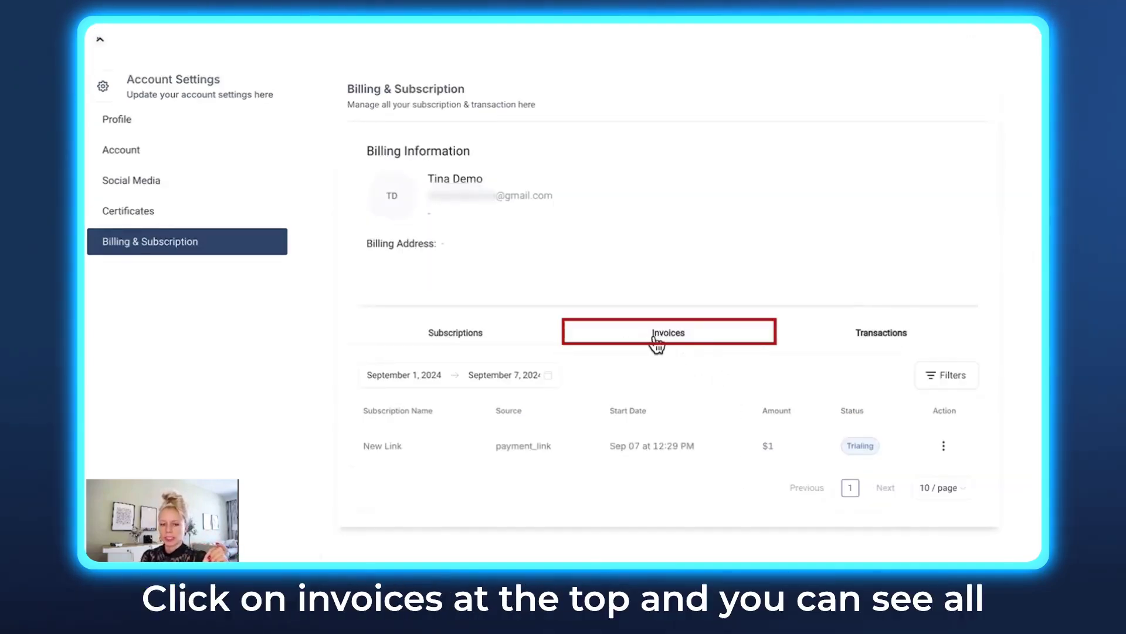
Show the Invoices list and check its date range and status filter choices unchanged.
click(668, 342)
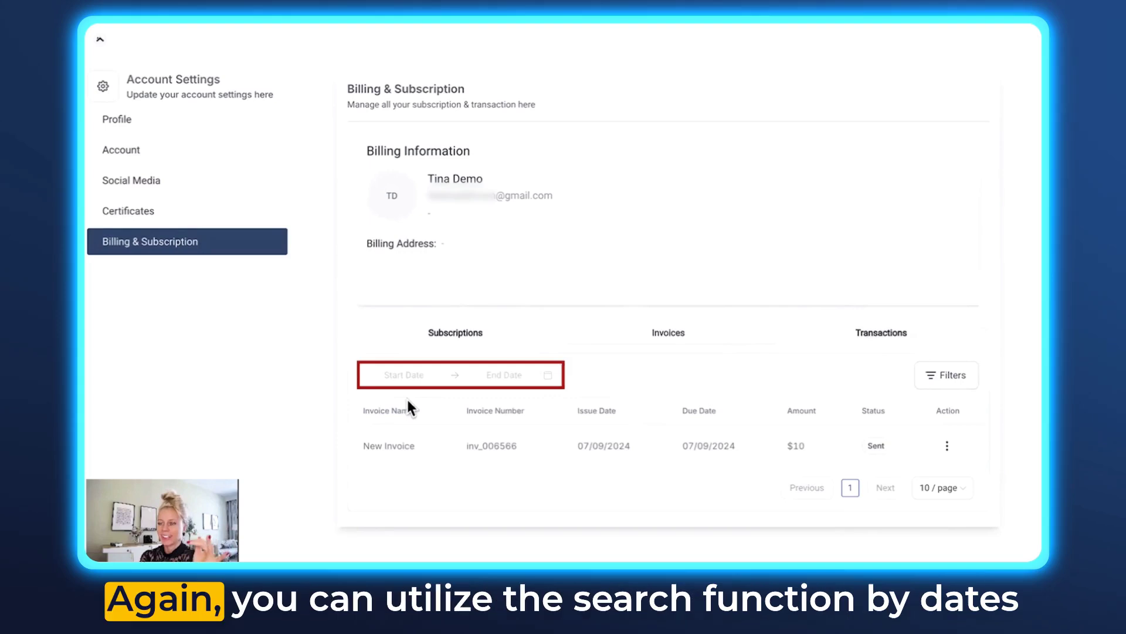
click(394, 375)
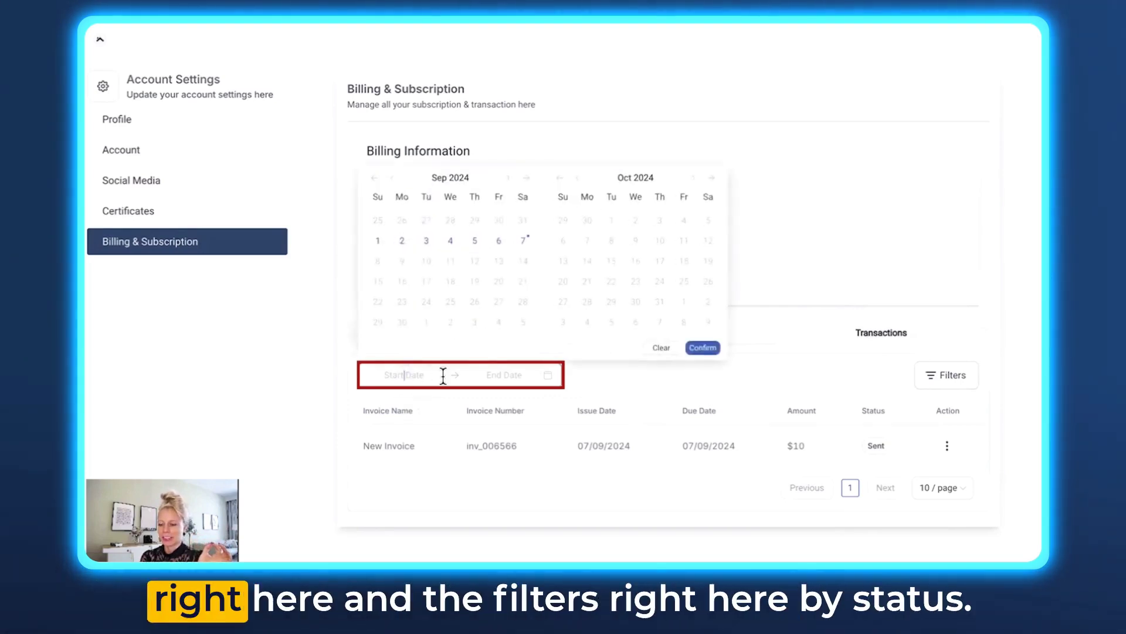
click(927, 375)
click(922, 435)
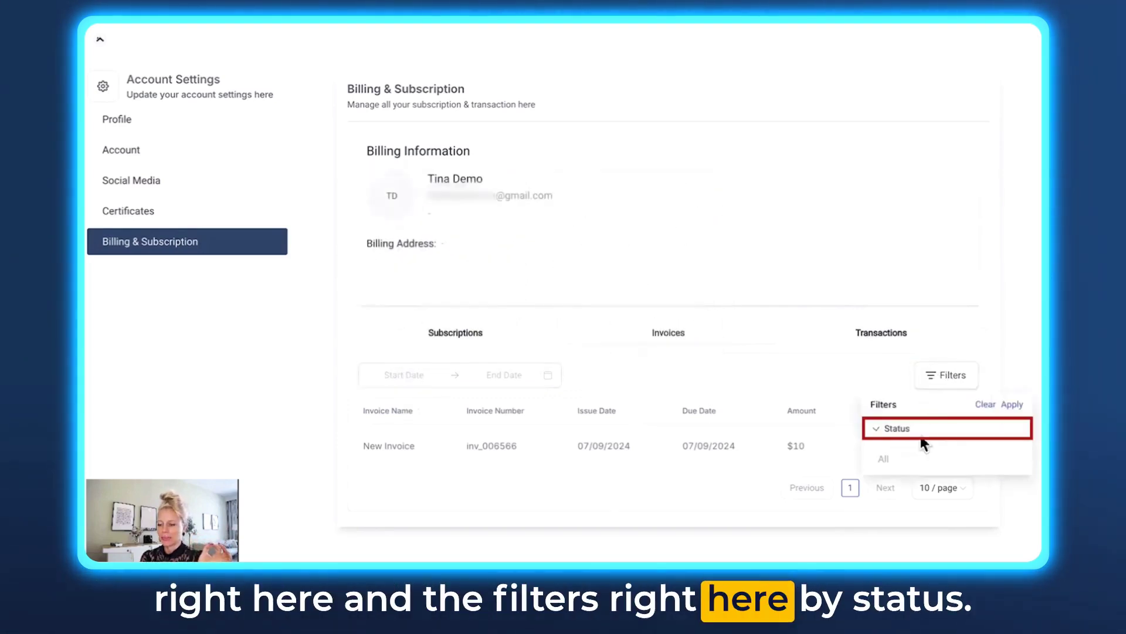
click(962, 458)
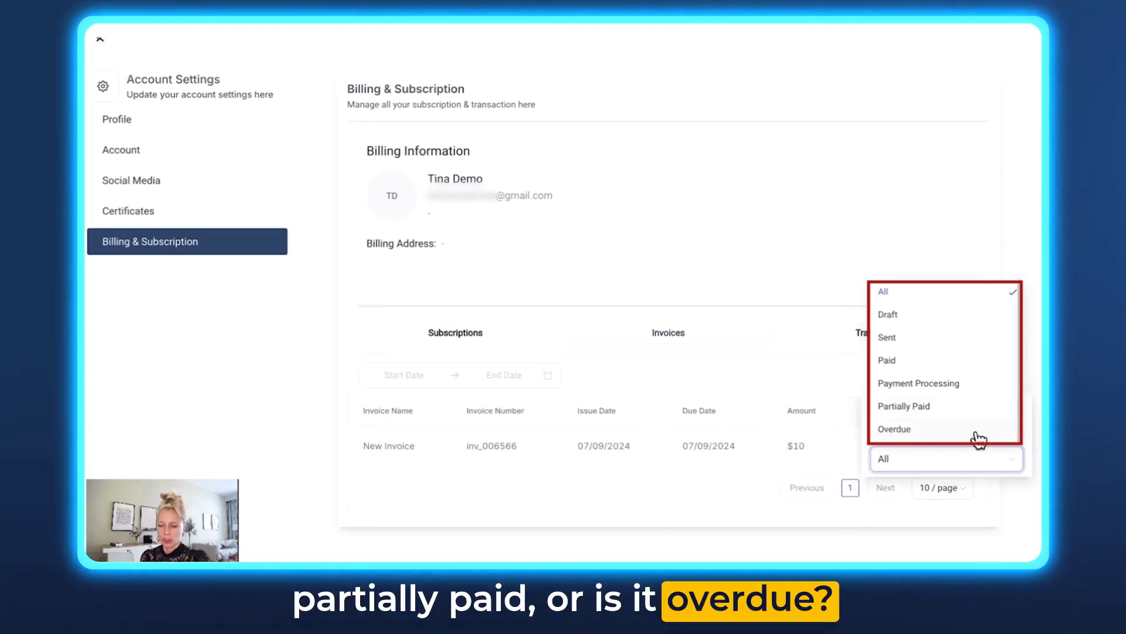
click(821, 371)
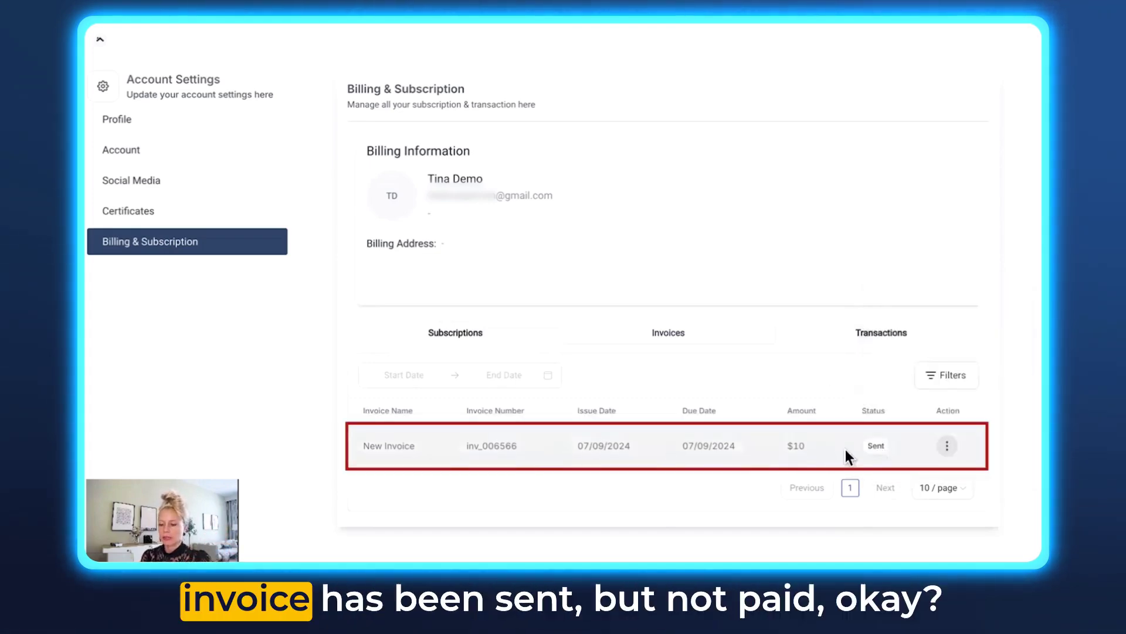
View the New Invoice's full details, then switch to the Transactions list.
click(947, 446)
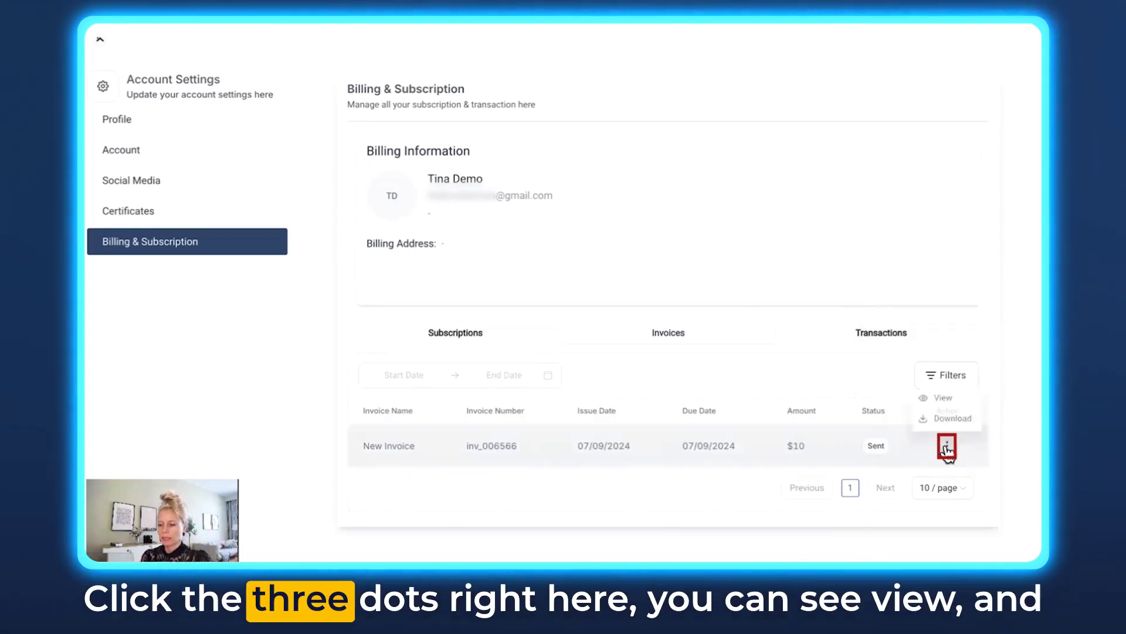
click(946, 400)
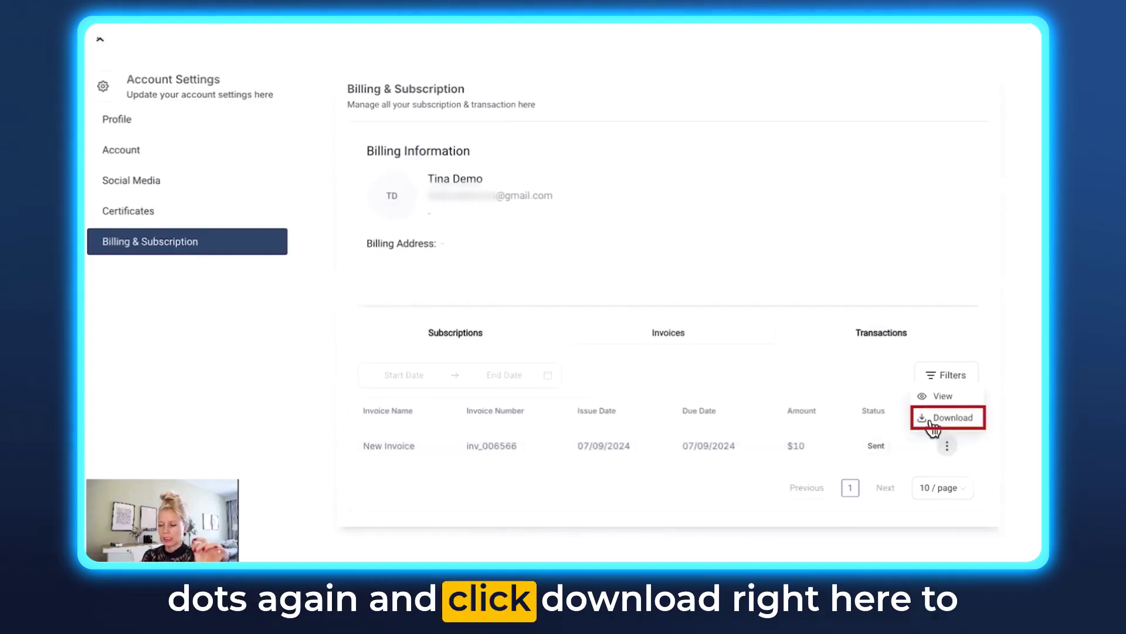
click(949, 420)
click(909, 342)
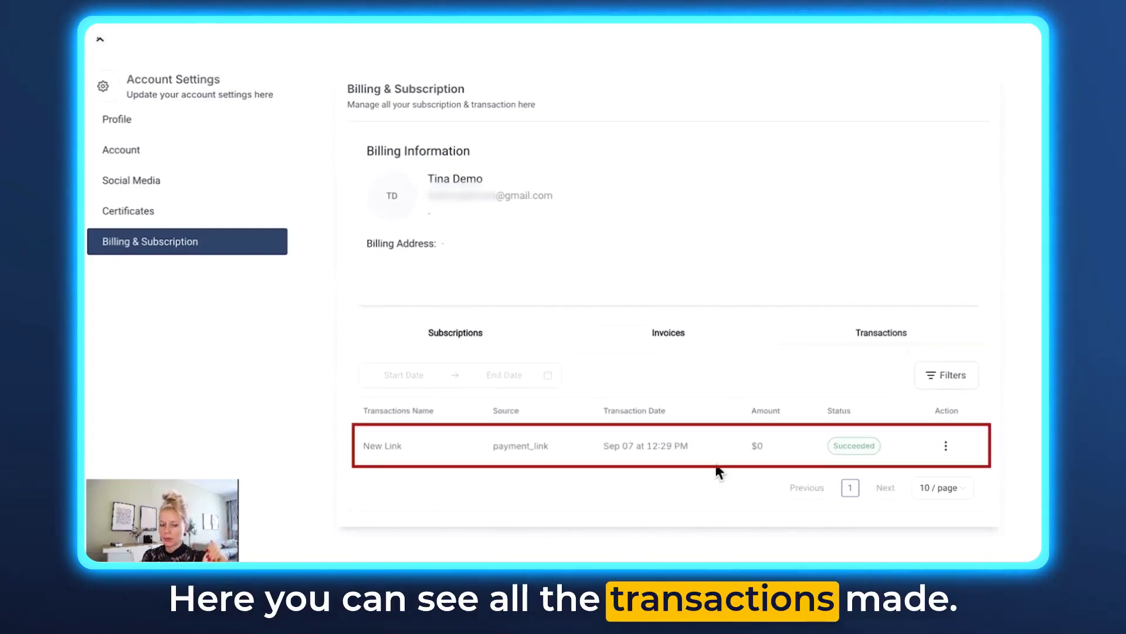
click(476, 344)
click(882, 333)
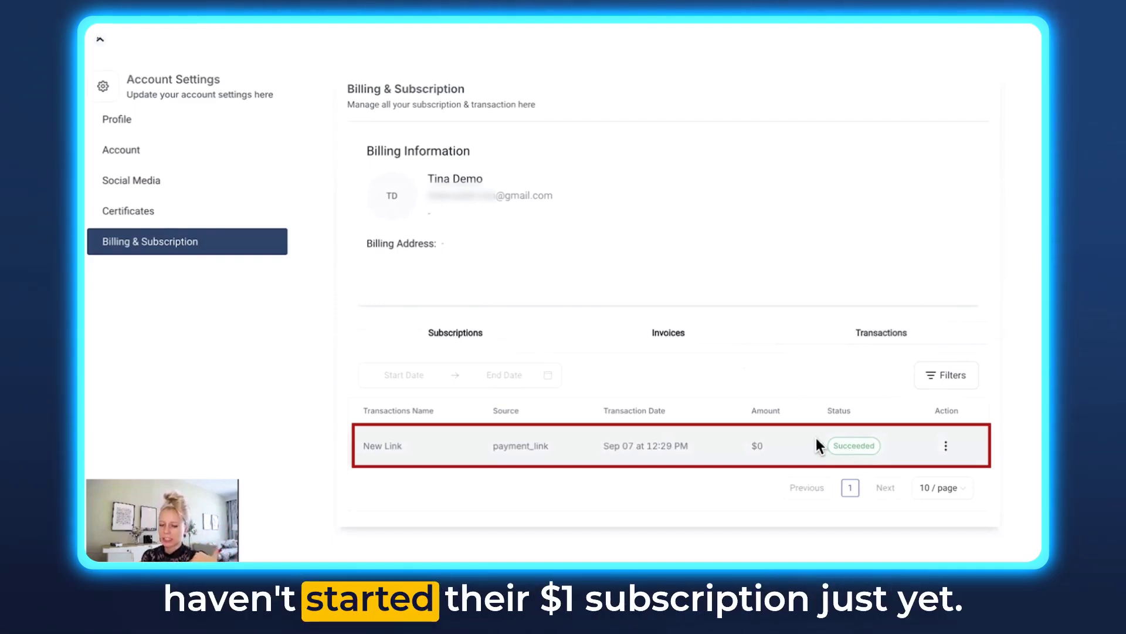
click(498, 336)
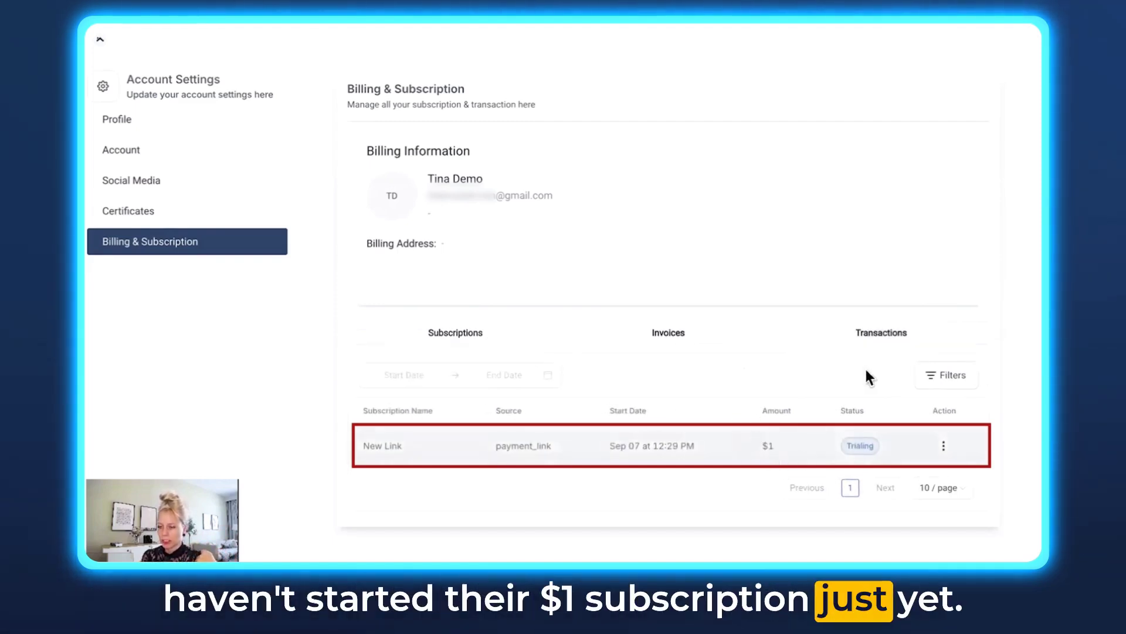
click(877, 337)
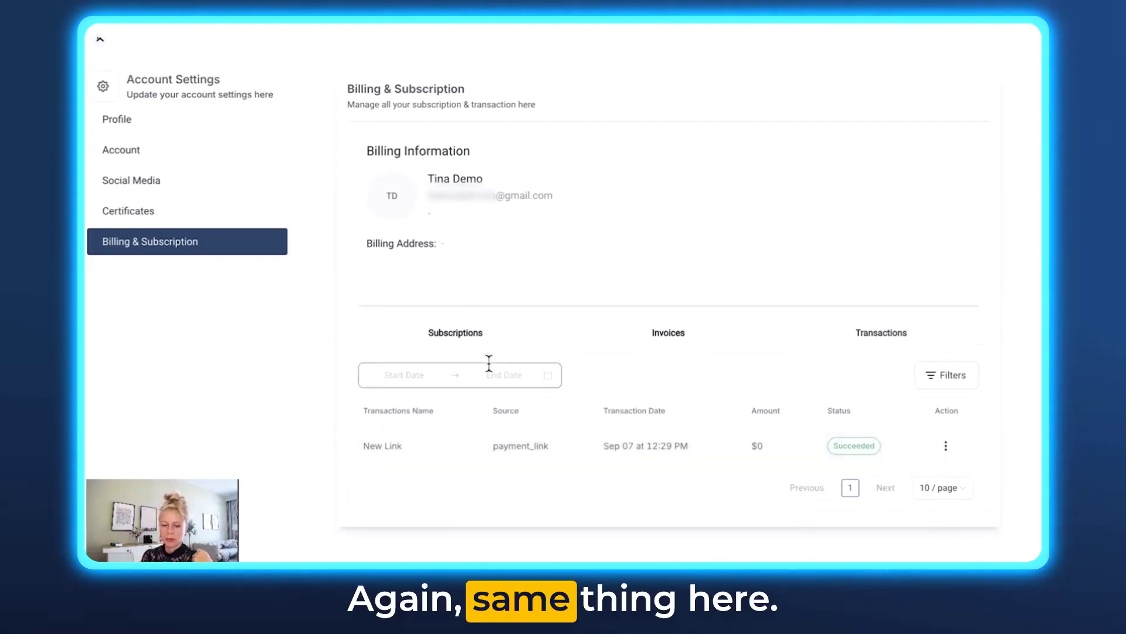
click(396, 374)
click(956, 375)
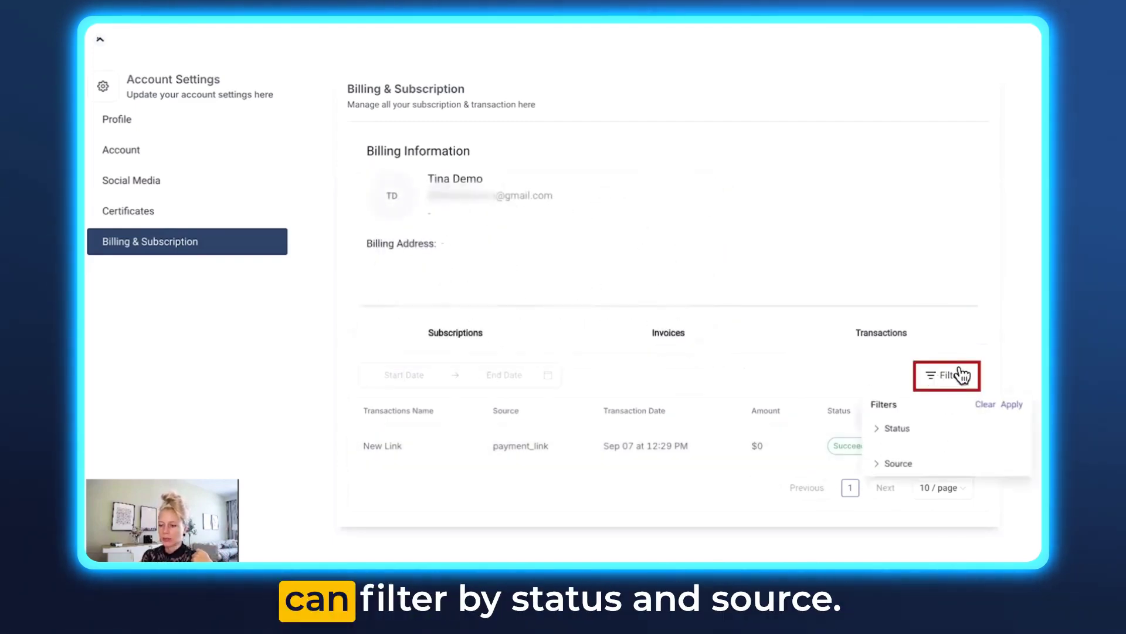
click(901, 429)
click(915, 496)
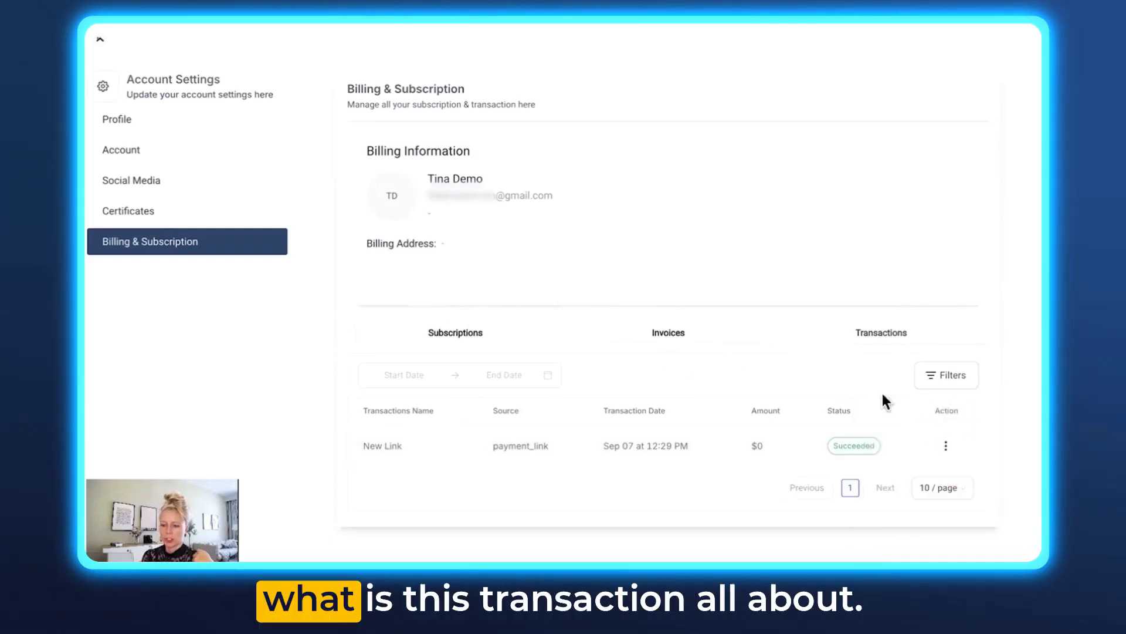
click(946, 446)
click(981, 463)
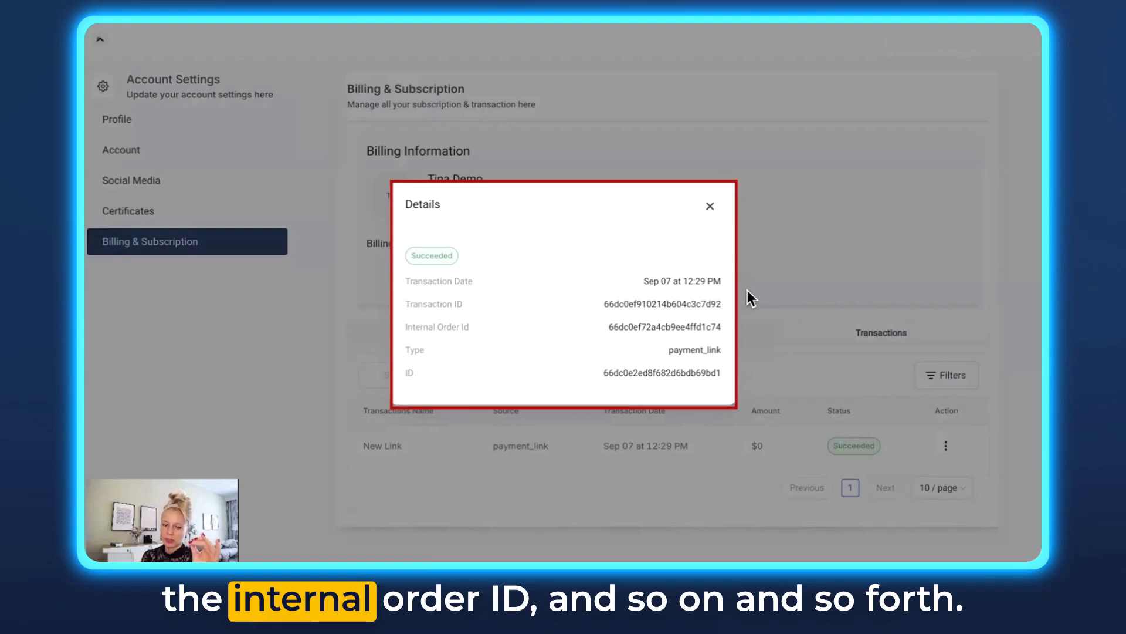
click(707, 211)
click(953, 488)
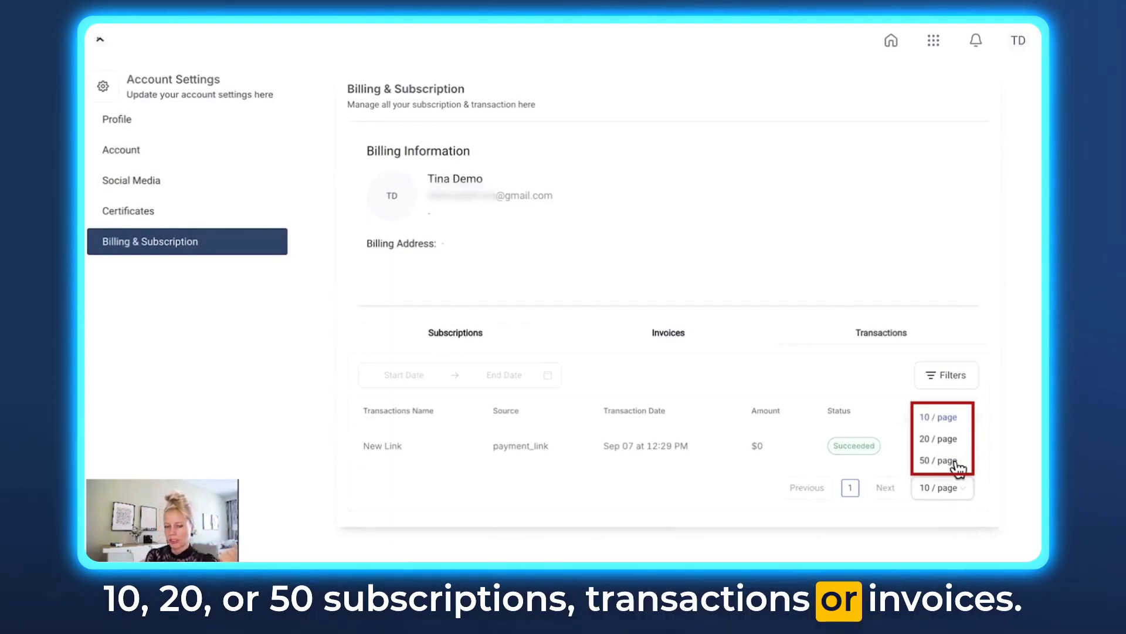
click(994, 426)
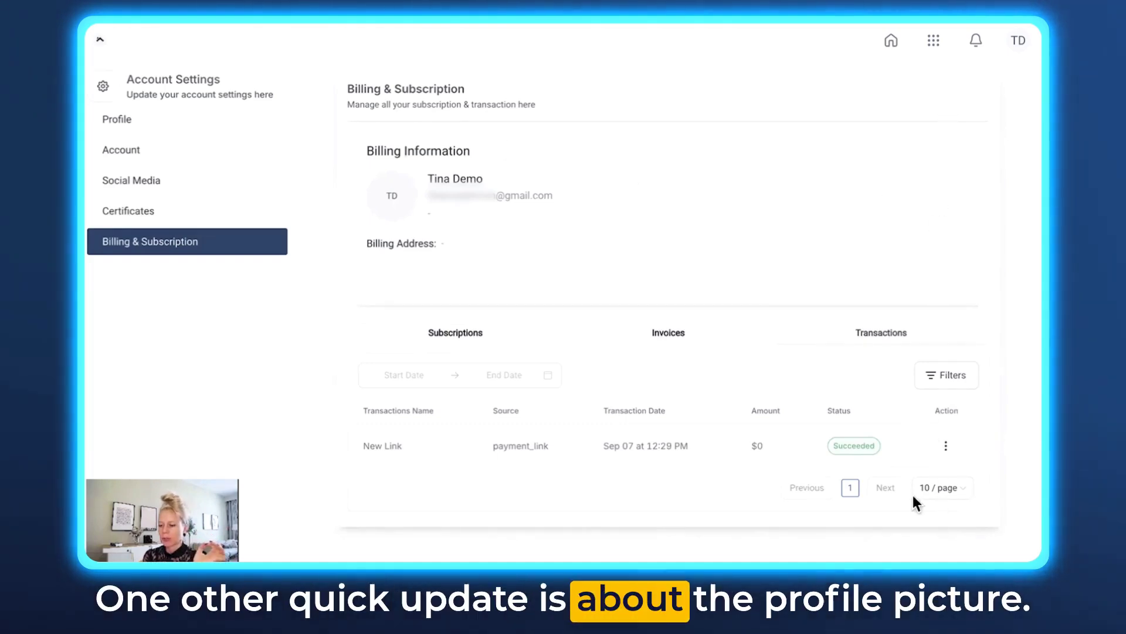
Replace the profile avatar with an uploaded photo, zoom it in slightly, and save the crop.
click(1019, 43)
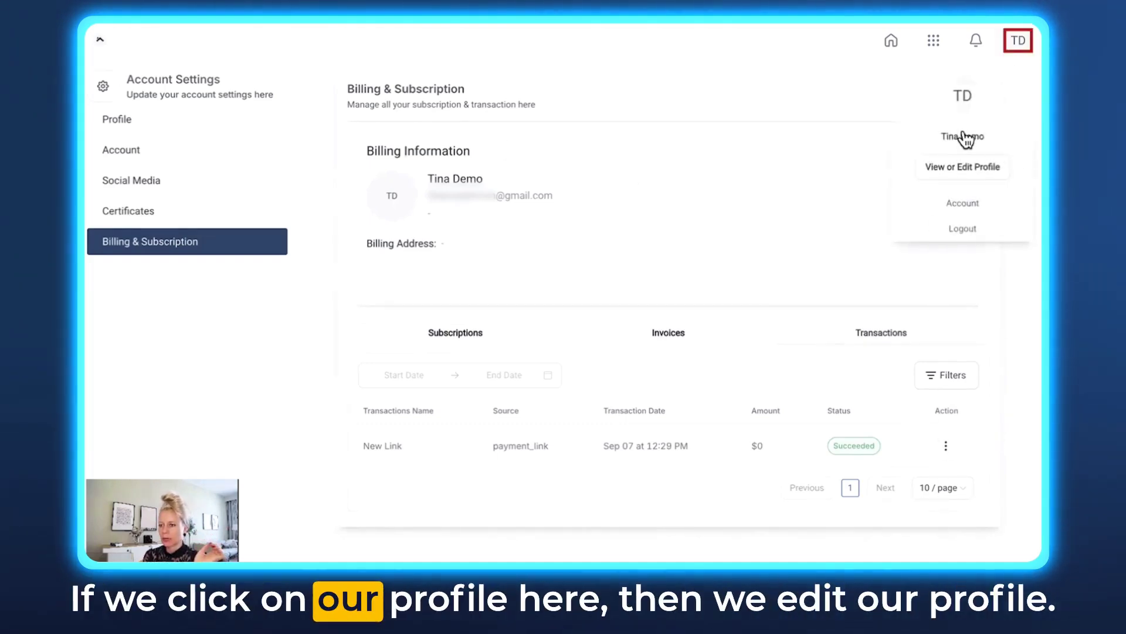
click(970, 171)
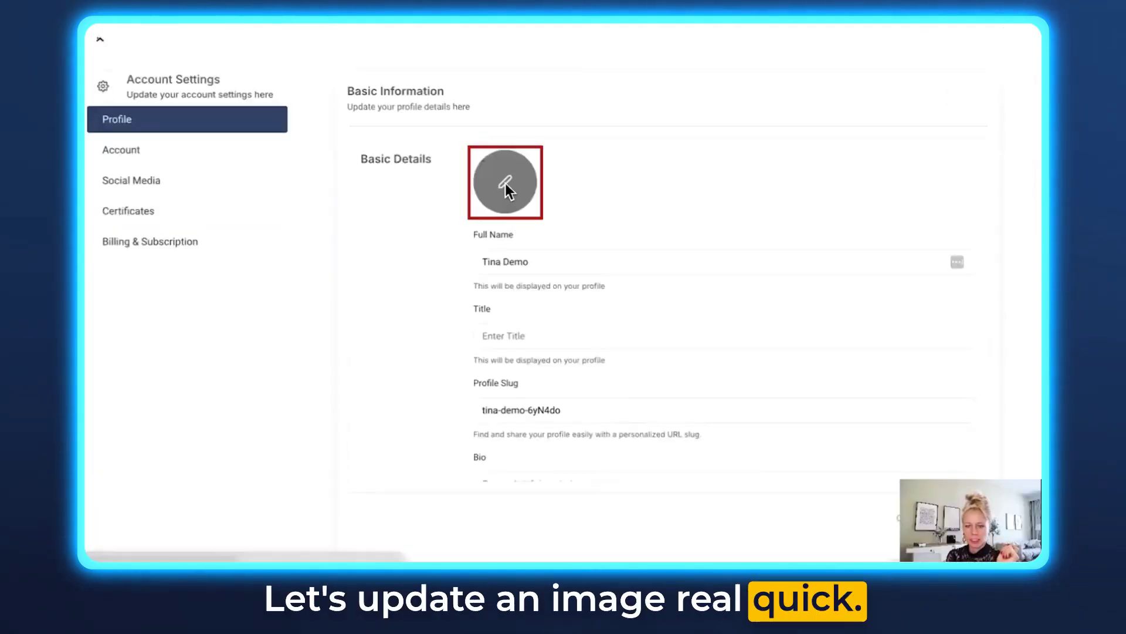
click(503, 182)
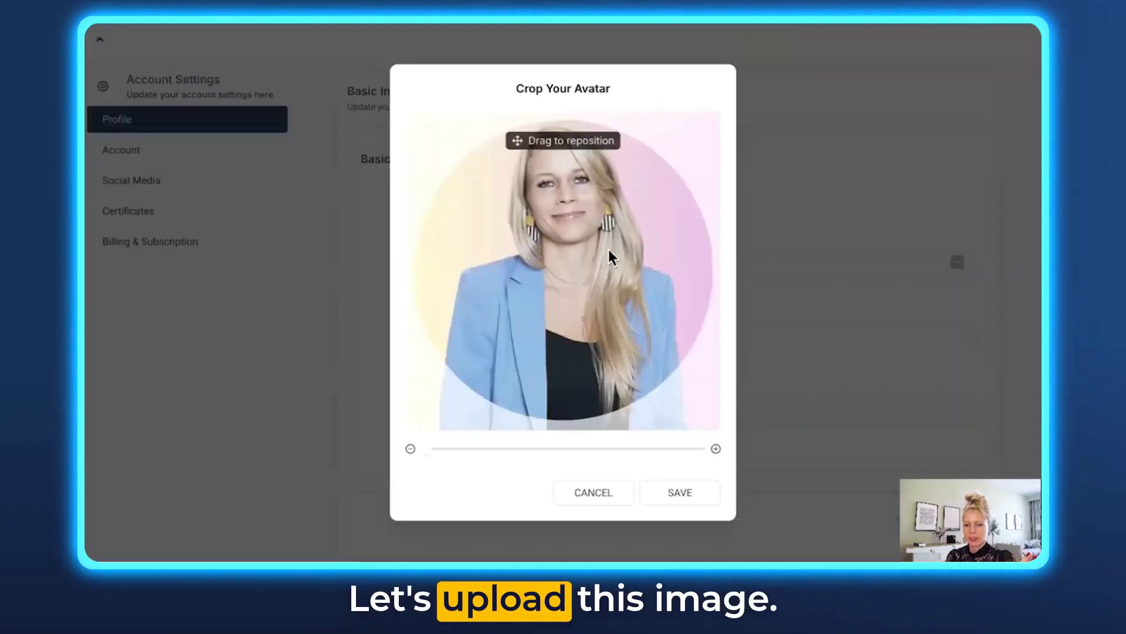
mouse_move(438, 455)
mouse_down()
mouse_move(571, 457)
mouse_move(432, 455)
mouse_up()
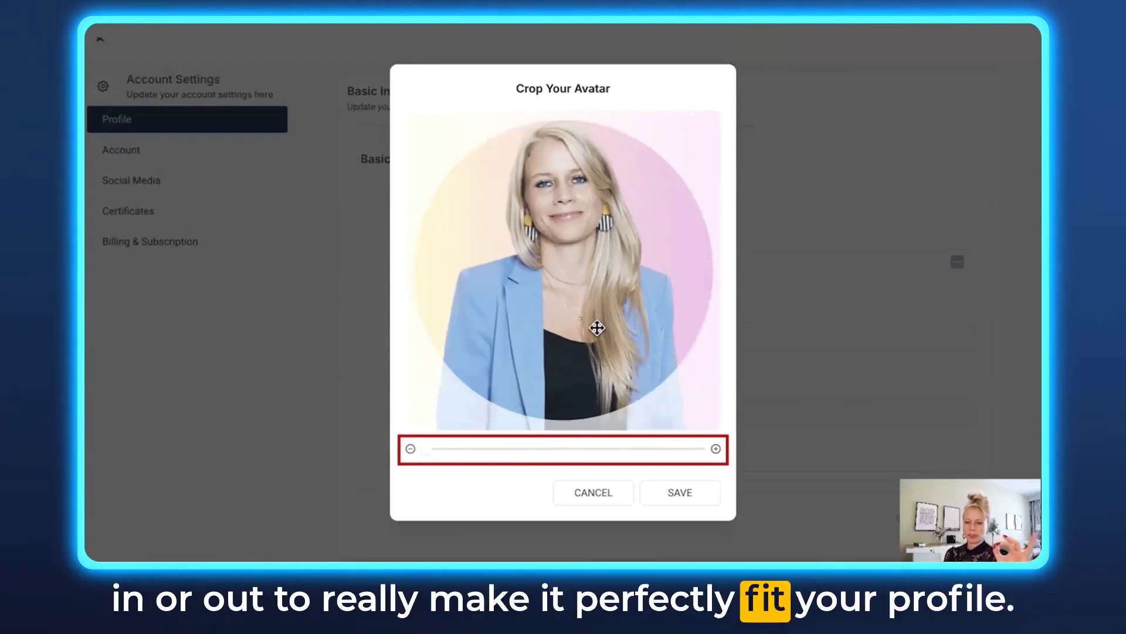
click(679, 495)
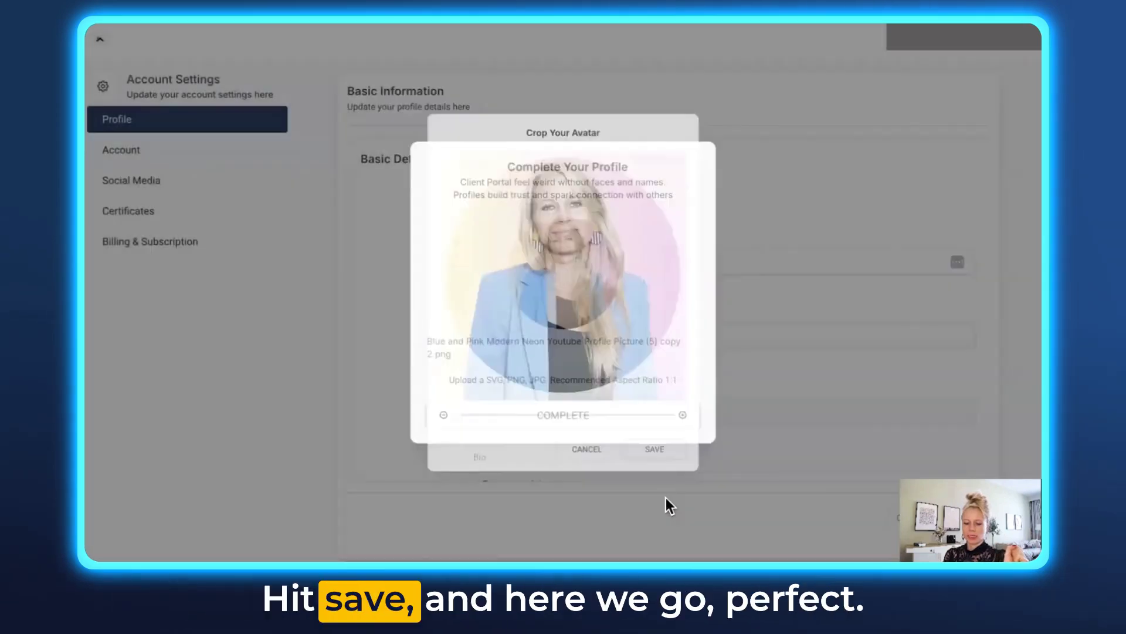